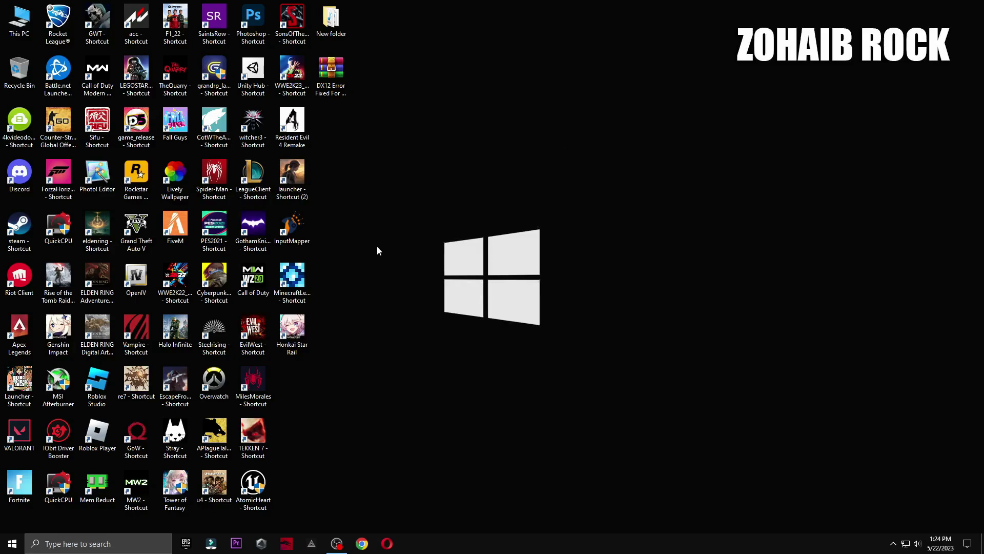
- Launch Fortnite from the desktop, read the error message about GPU compatibility and dismiss it
{"action": "double_click", "coordinate": [19, 485]}
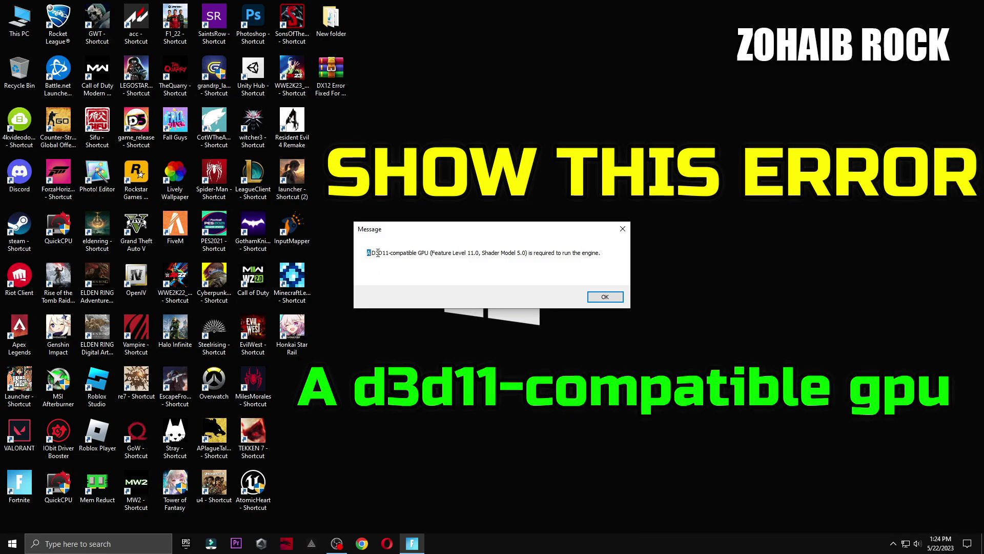
{"action": "left_click_drag", "start_coordinate": [378, 254], "coordinate": [612, 255]}
{"action": "left_click", "coordinate": [480, 254]}
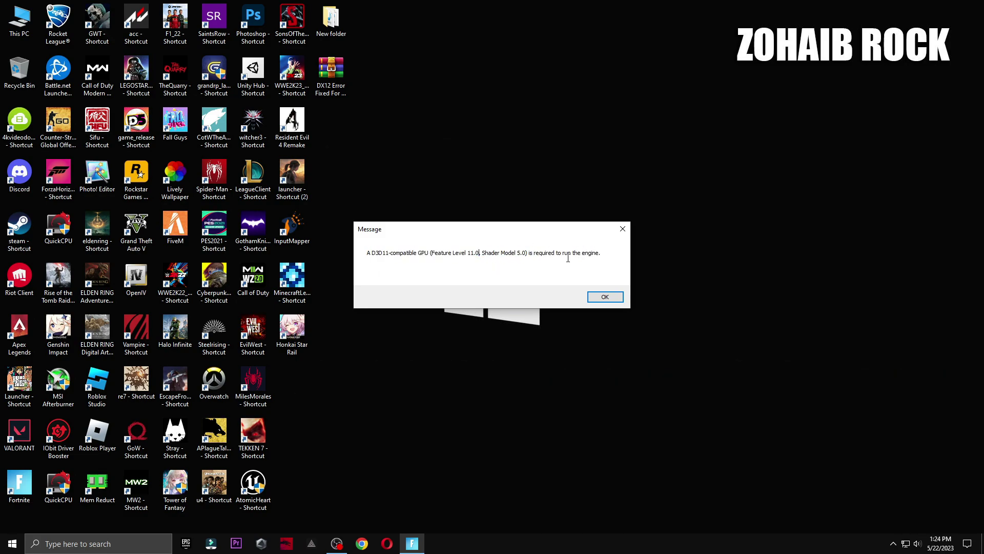
{"action": "left_click_drag", "start_coordinate": [497, 233], "coordinate": [588, 205]}
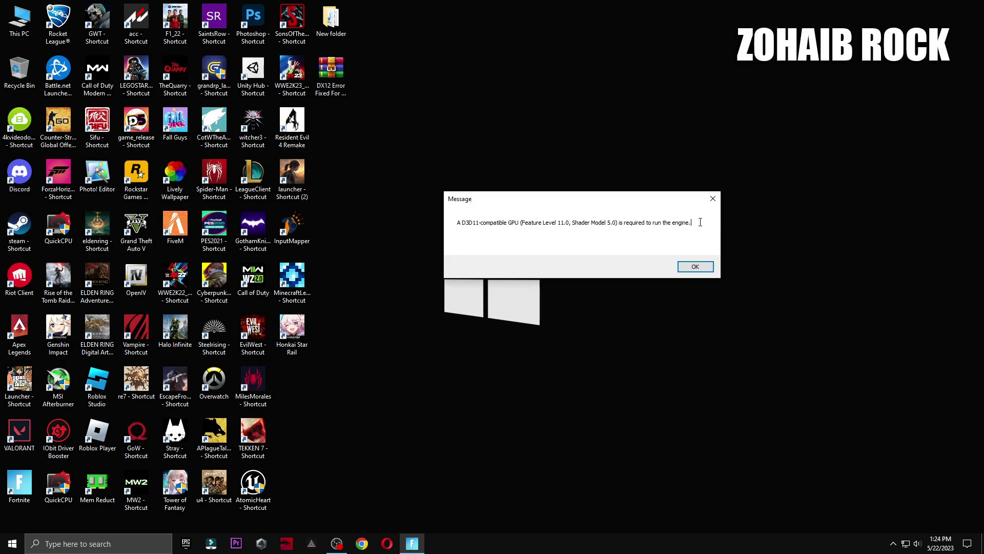
{"action": "left_click", "coordinate": [712, 200]}
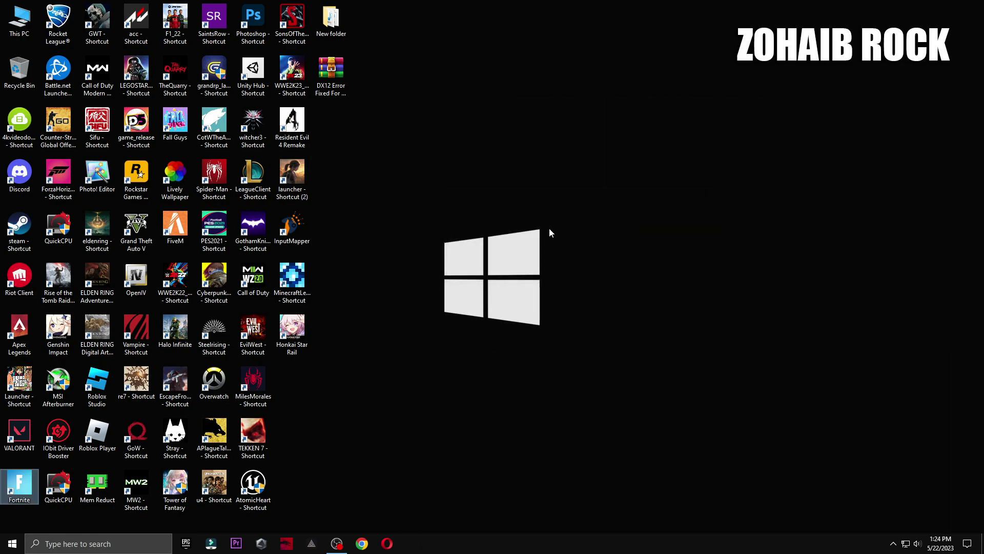
- Search Windows for the Windows Update settings and check for updates, closing Settings when done
{"action": "left_click", "coordinate": [163, 539]}
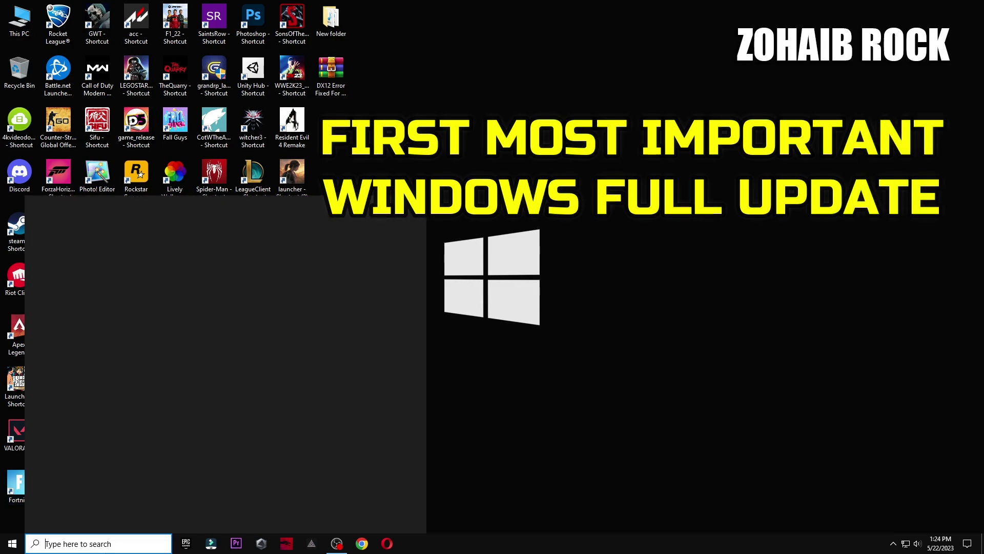
{"action": "type", "text": "windows"}
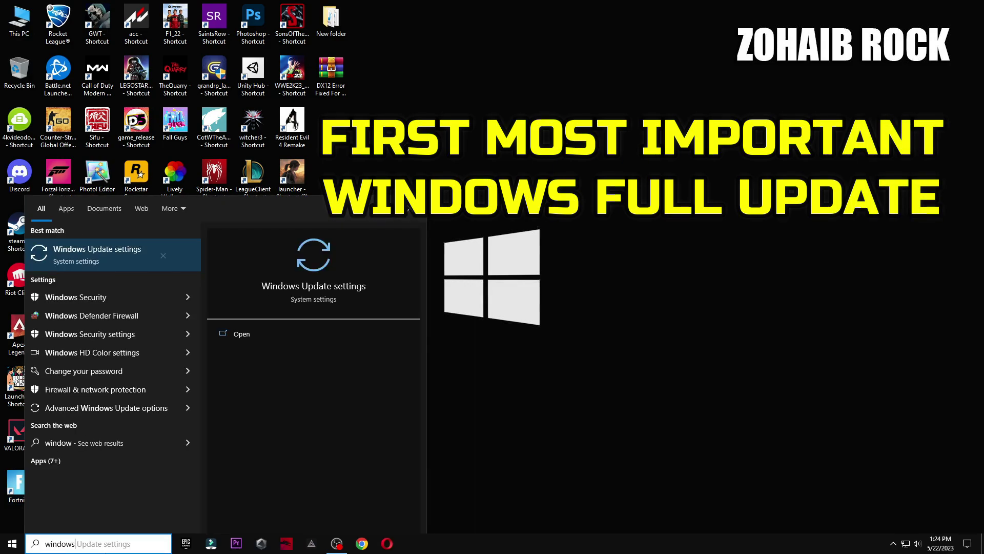
{"action": "left_click", "coordinate": [111, 266]}
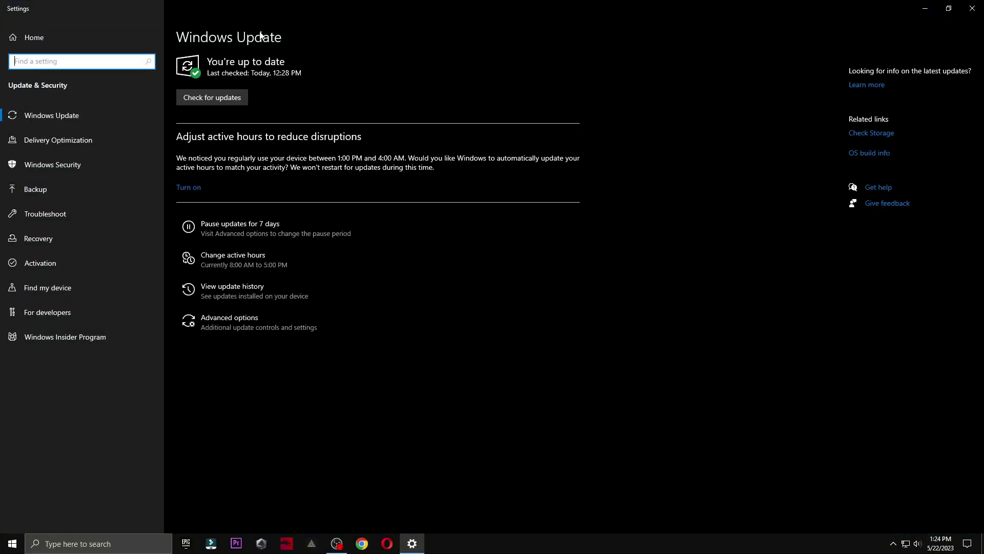
{"action": "left_click", "coordinate": [237, 96]}
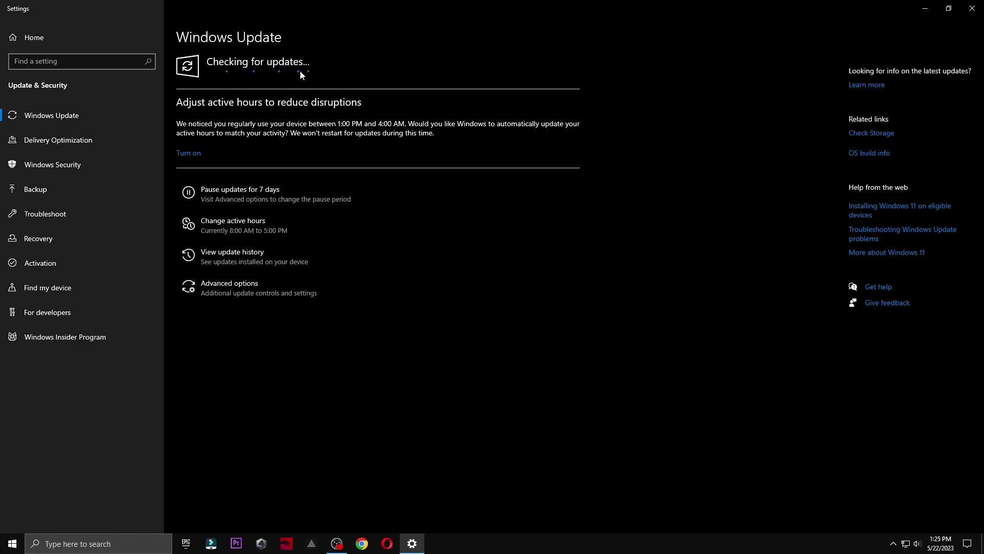
{"action": "left_click", "coordinate": [973, 9]}
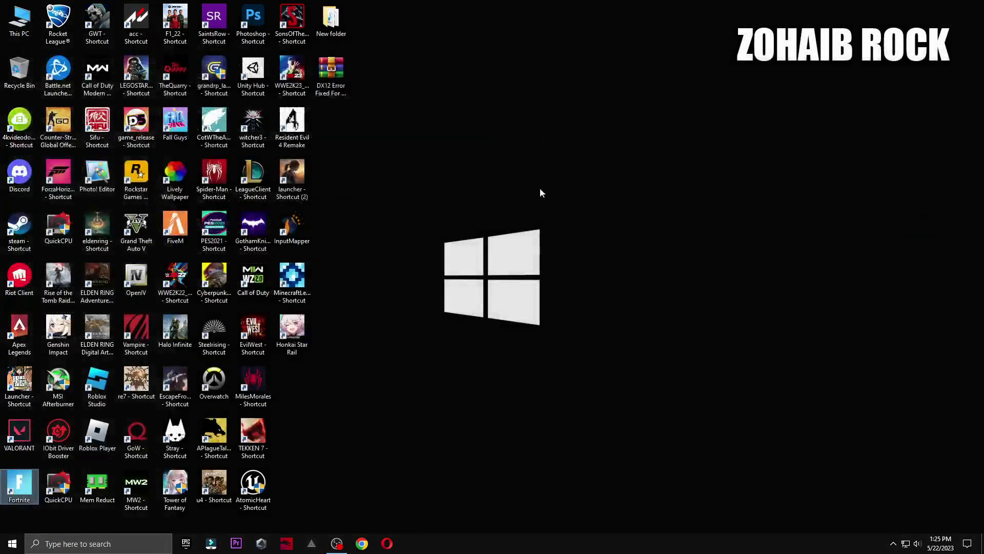
- Restart the PC following the Windows update
{"action": "left_click", "coordinate": [4, 542]}
{"action": "left_click", "coordinate": [13, 522]}
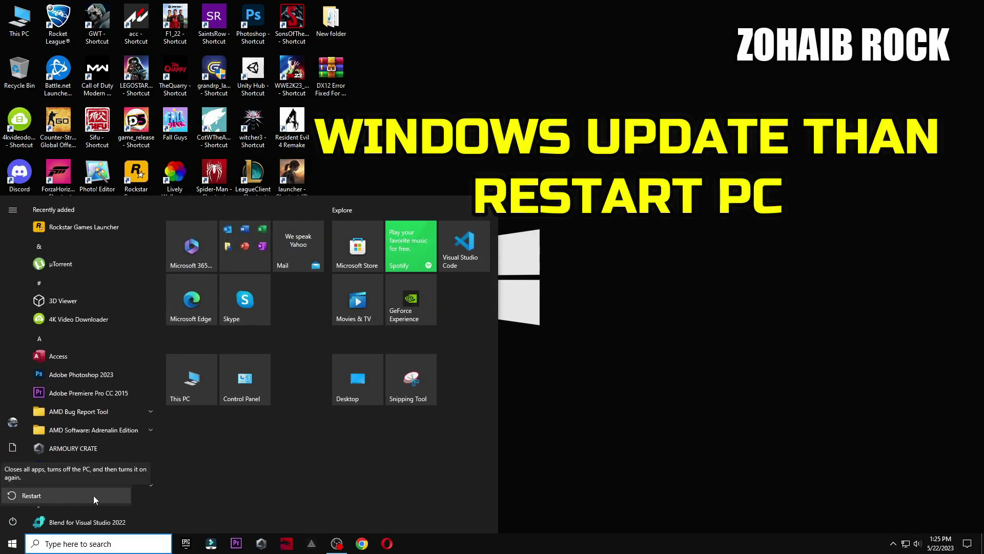
{"action": "left_click", "coordinate": [52, 503]}
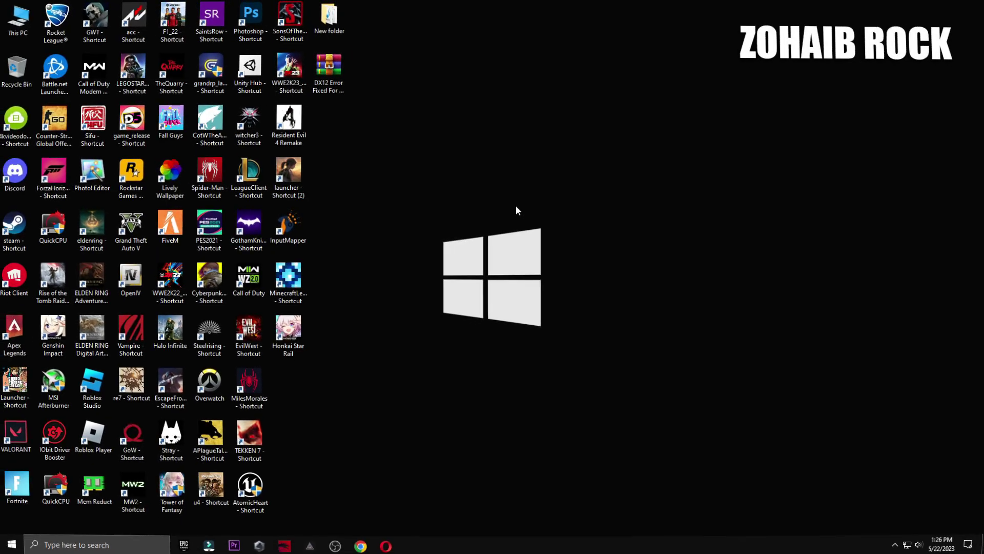
- Open Device Manager through the Computer Management console of This PC and expand the display adapters
{"action": "right_click", "coordinate": [5, 15]}
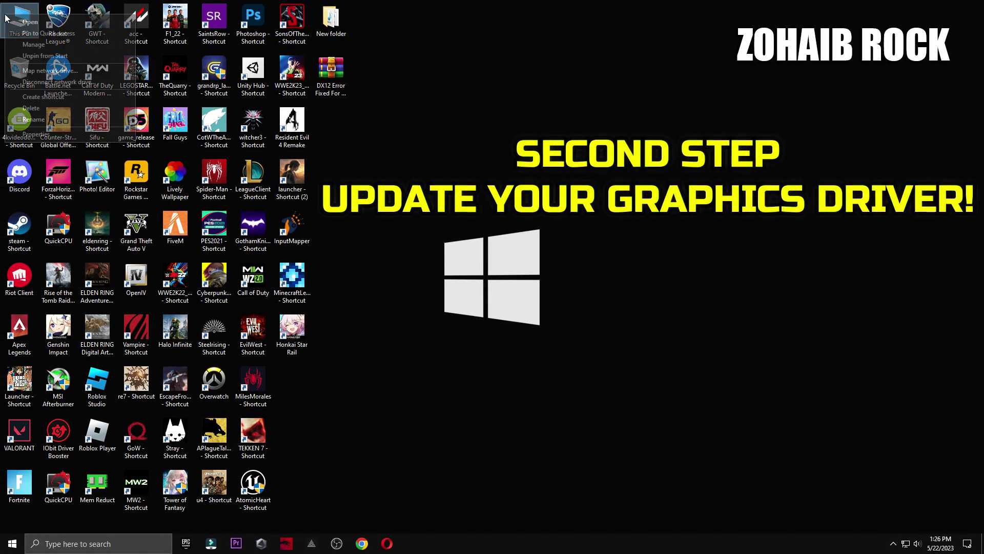
{"action": "left_click", "coordinate": [40, 45]}
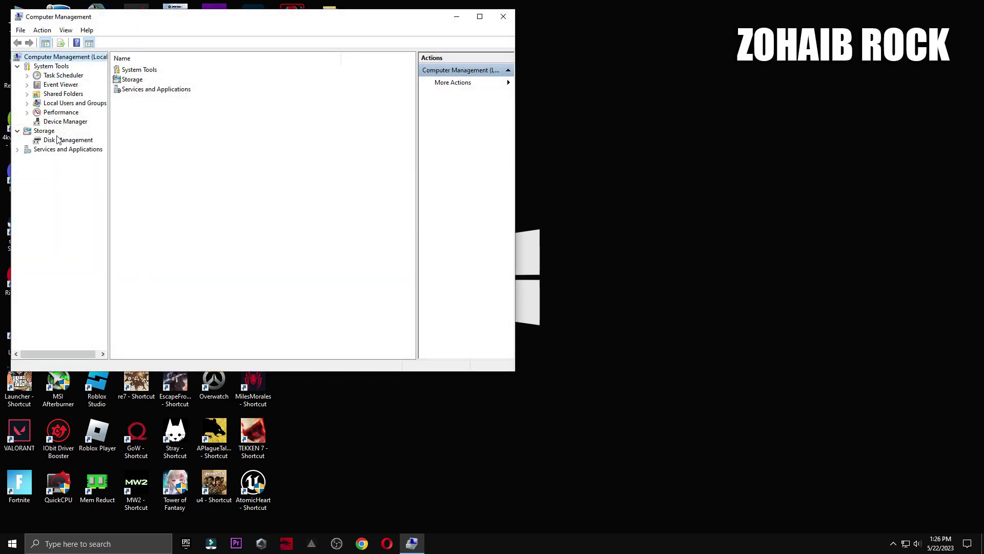
{"action": "left_click", "coordinate": [54, 121]}
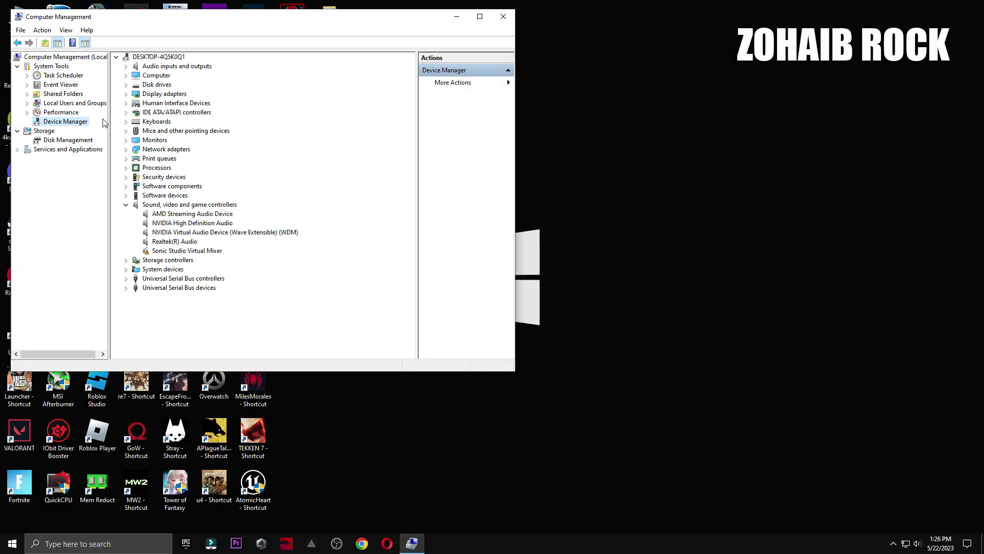
{"action": "double_click", "coordinate": [147, 96]}
{"action": "left_click", "coordinate": [216, 104]}
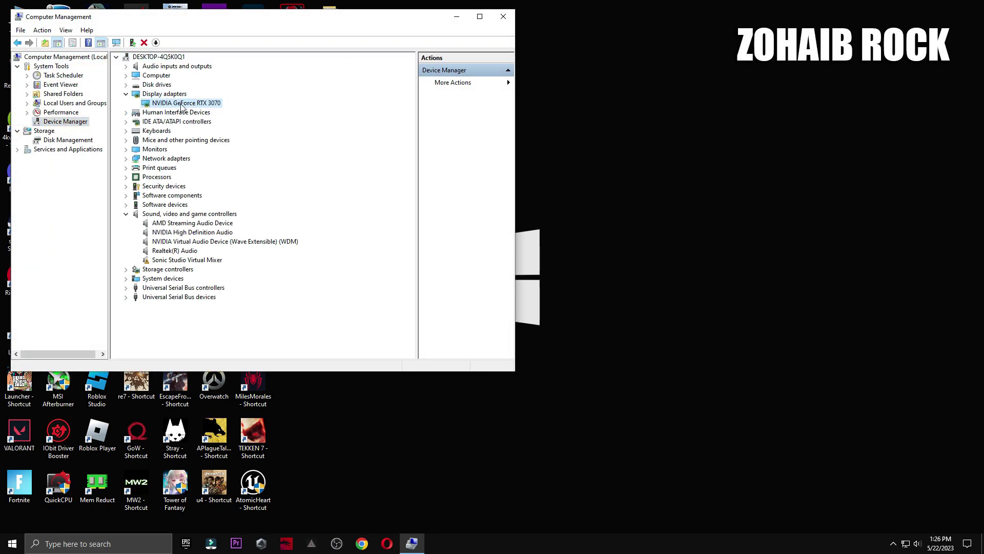
- Update the NVIDIA GeForce RTX 3070 driver with an automatic driver search, then close Computer Management
{"action": "right_click", "coordinate": [182, 105]}
{"action": "left_click", "coordinate": [218, 108]}
{"action": "left_click", "coordinate": [237, 168]}
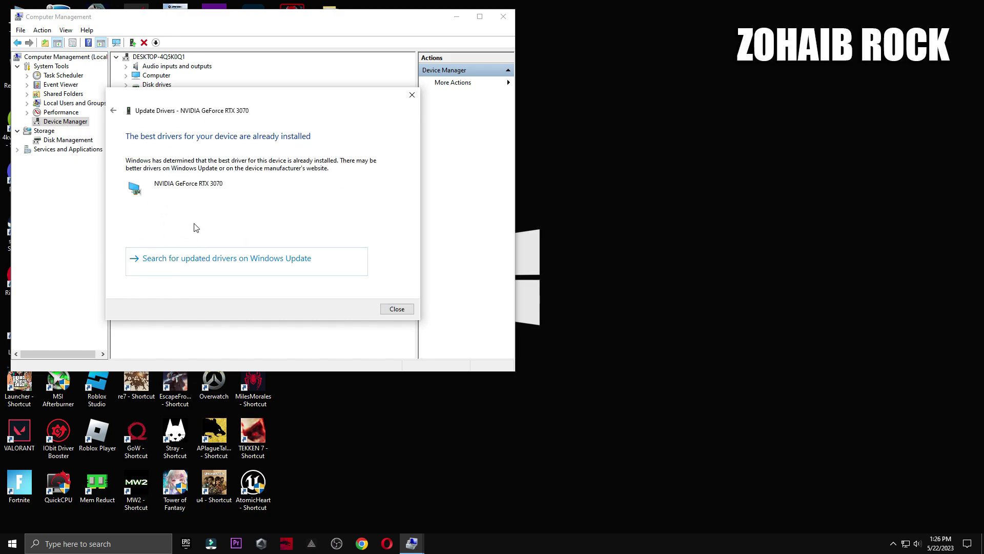
{"action": "left_click", "coordinate": [411, 95]}
{"action": "key", "text": "alt+F4"}
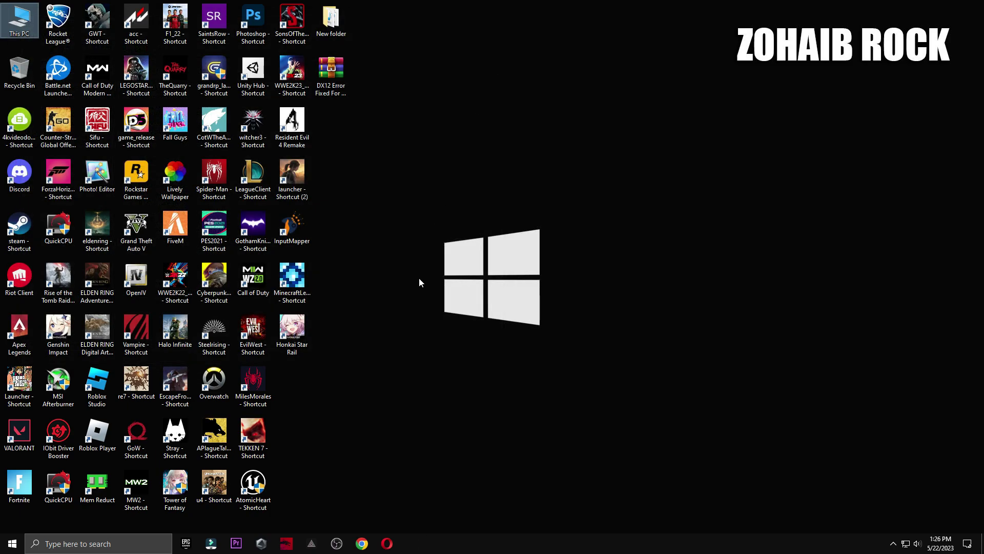
- Restart the PC following the graphics driver update
{"action": "left_click", "coordinate": [12, 544]}
{"action": "left_click", "coordinate": [12, 520]}
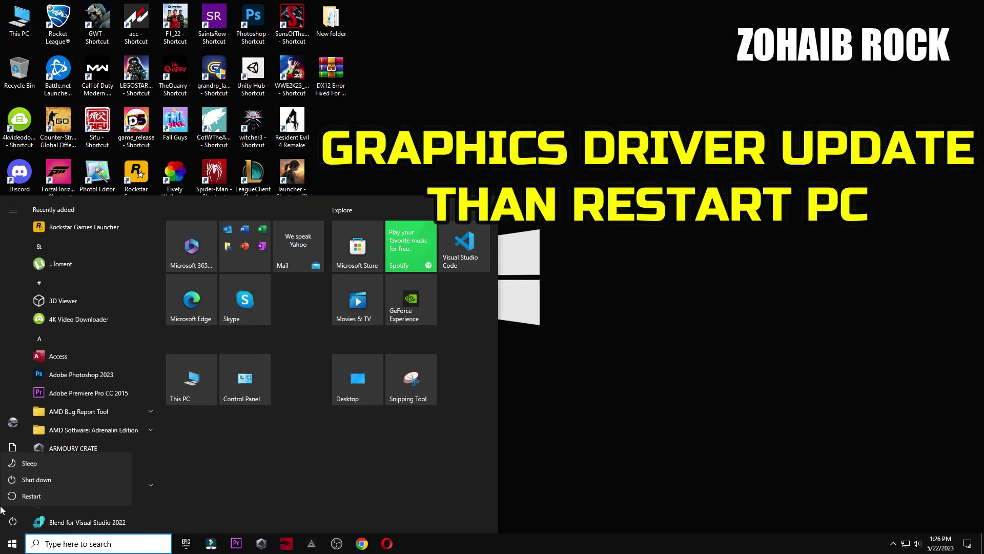
{"action": "left_click", "coordinate": [41, 495]}
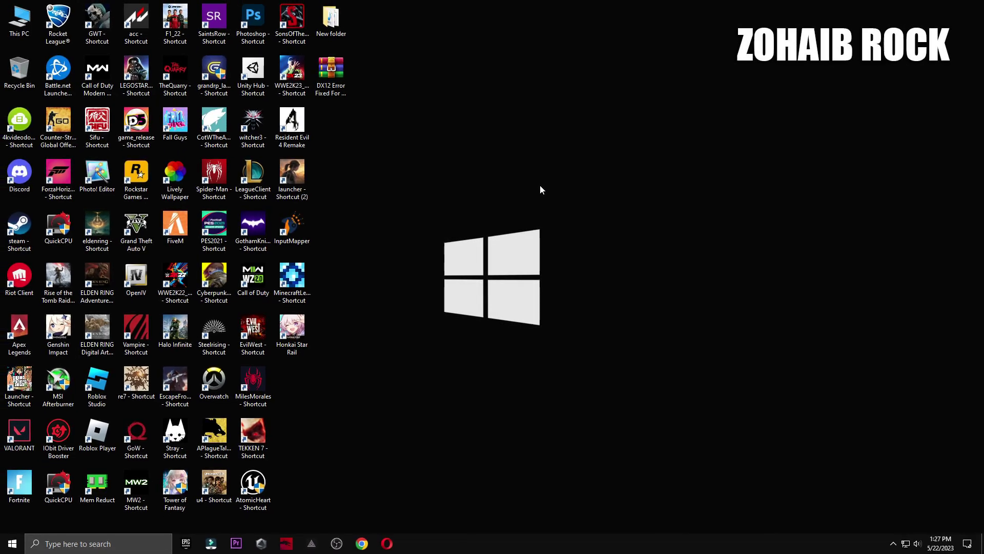
- Extract the DX12 Error Fixed For All Games Pack archive onto the desktop and open the extracted folder
{"action": "left_click_drag", "start_coordinate": [337, 75], "coordinate": [530, 128]}
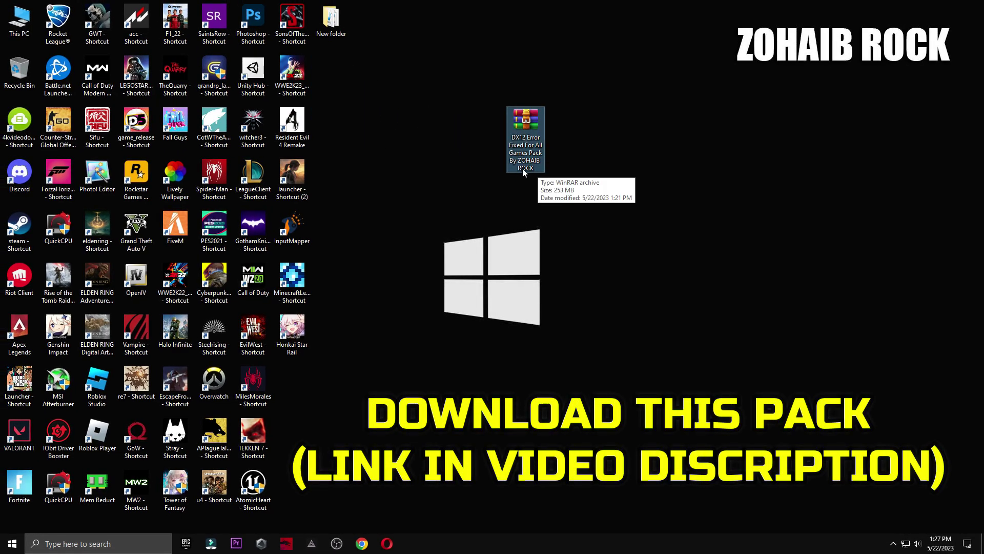
{"action": "right_click", "coordinate": [515, 132]}
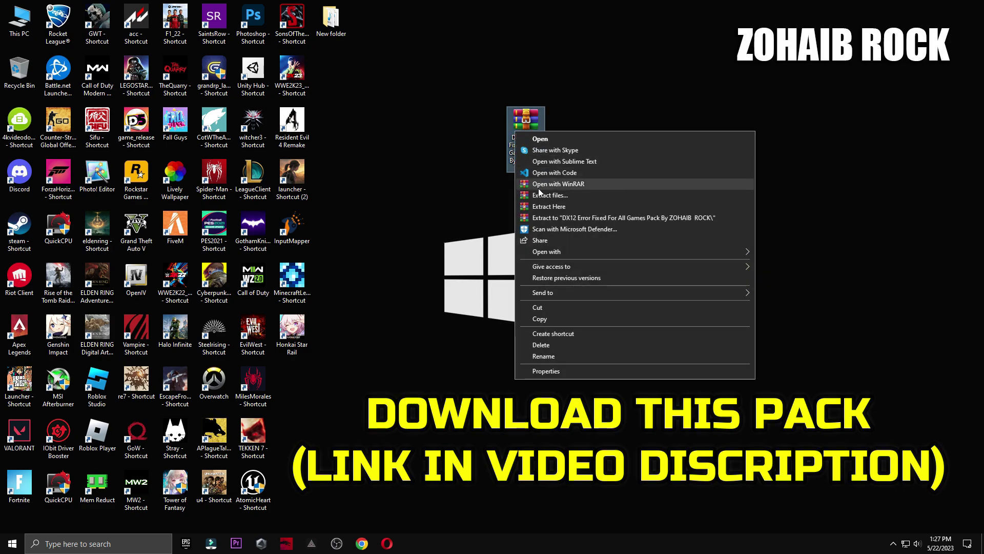
{"action": "left_click", "coordinate": [562, 207]}
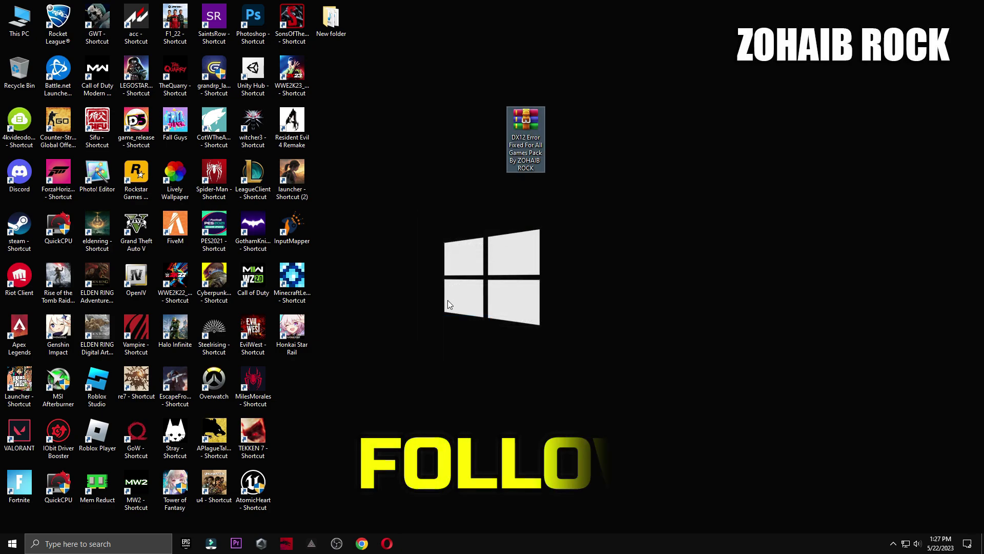
{"action": "left_click_drag", "start_coordinate": [301, 393], "coordinate": [555, 145]}
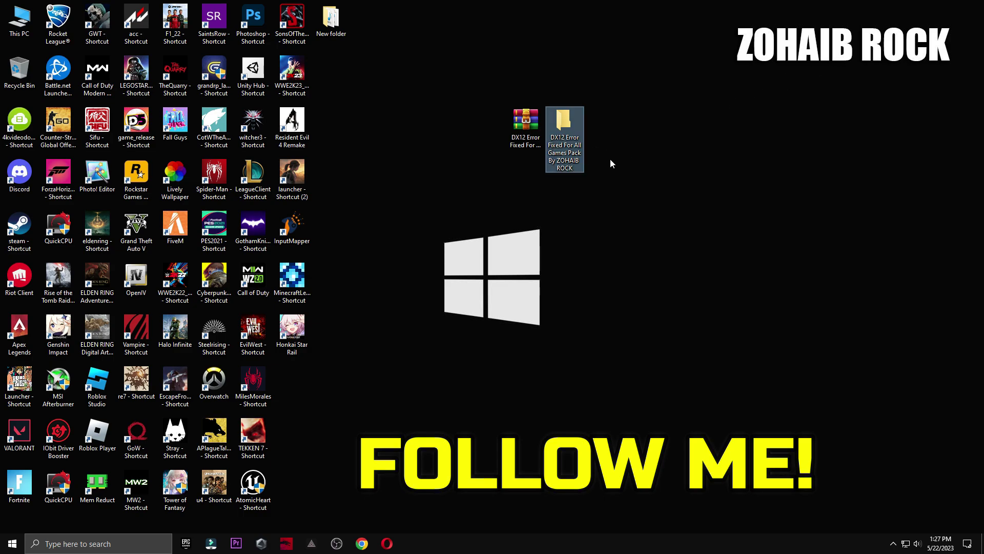
{"action": "double_click", "coordinate": [558, 153]}
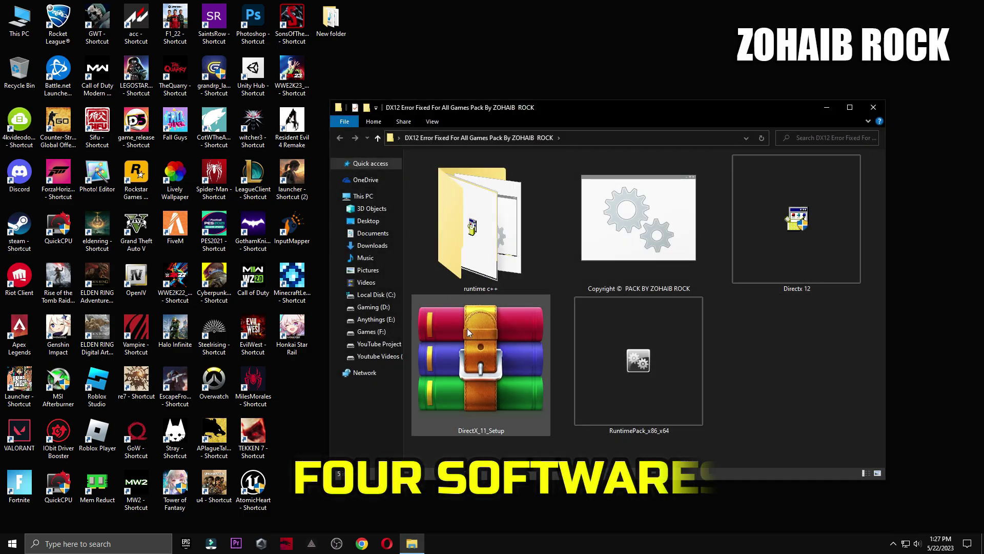
- Open the DirectX_11_Setup archive and launch DXSETUP.exe from the end of its file list
{"action": "double_click", "coordinate": [511, 355]}
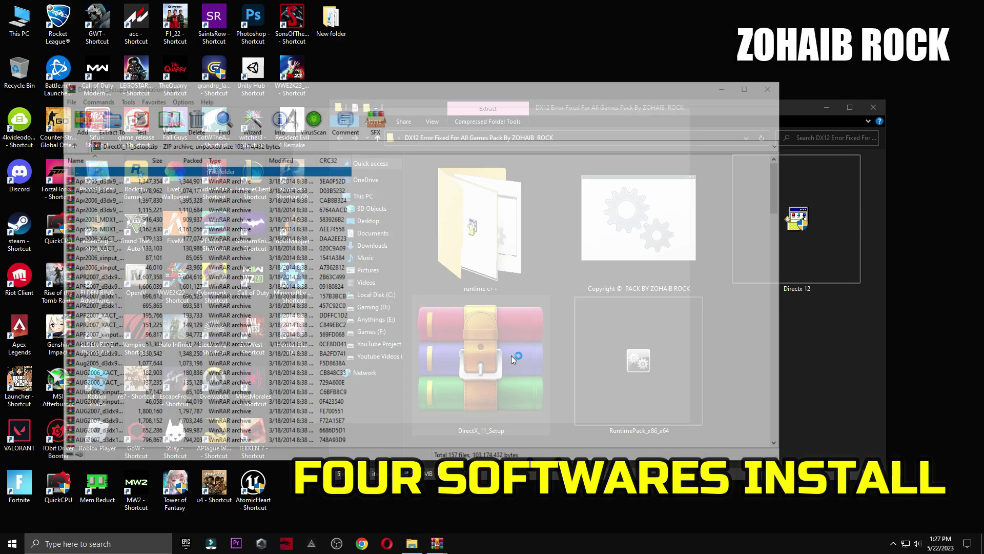
{"action": "key", "text": "Escape"}
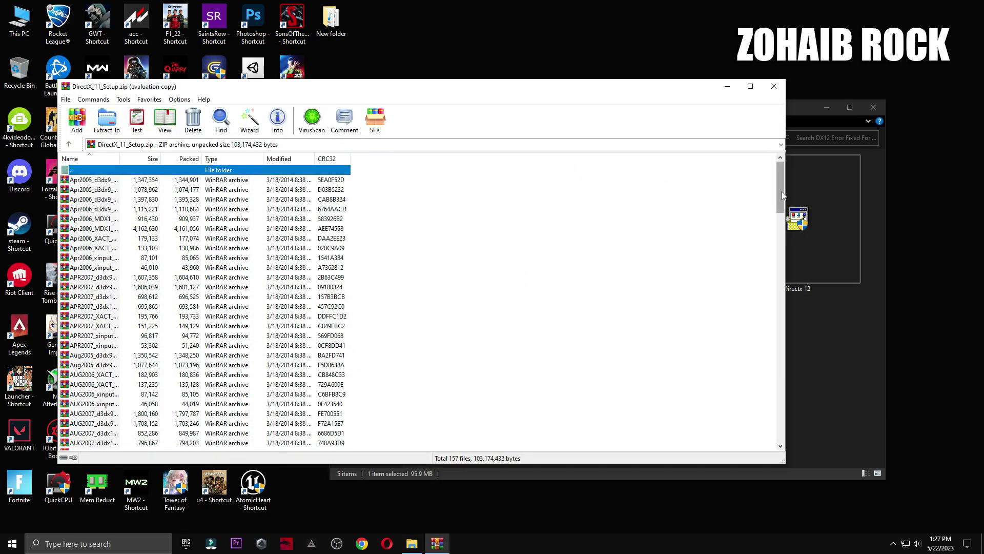
{"action": "left_click_drag", "start_coordinate": [782, 191], "coordinate": [777, 449]}
{"action": "double_click", "coordinate": [121, 444]}
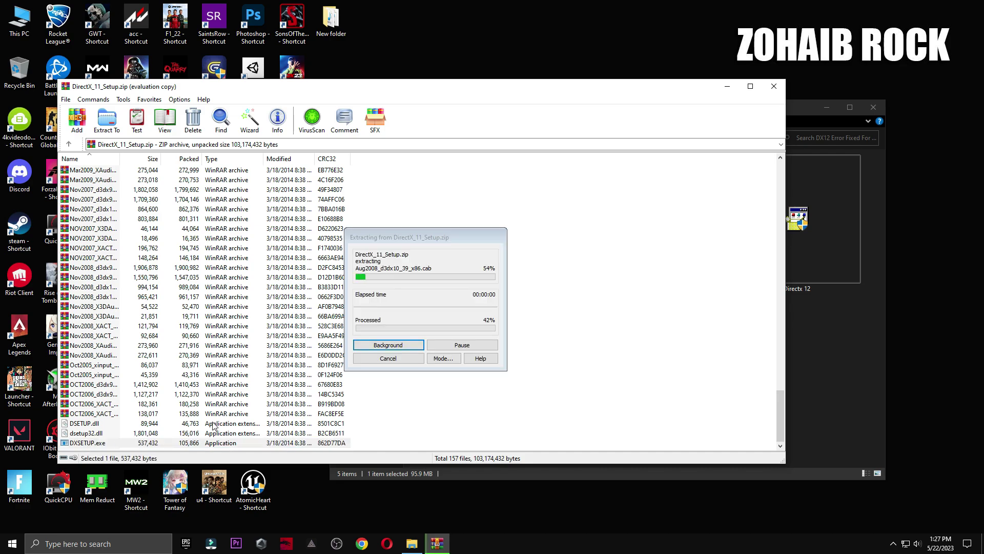
{"action": "left_click_drag", "start_coordinate": [243, 82], "coordinate": [597, 196]}
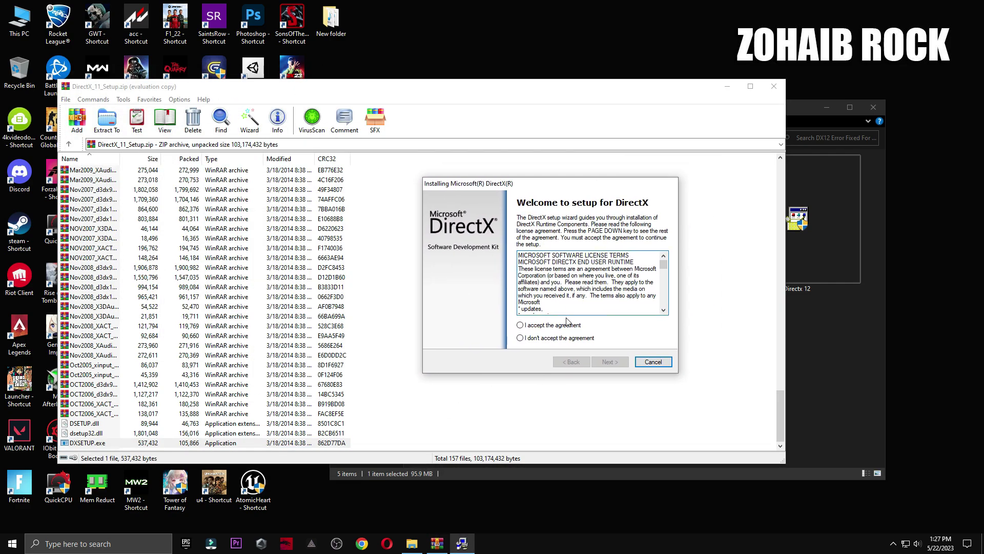
- Accept the DirectX license agreement, complete the component installation and close the archive
{"action": "left_click", "coordinate": [544, 325]}
{"action": "left_click", "coordinate": [620, 364]}
{"action": "left_click", "coordinate": [622, 363]}
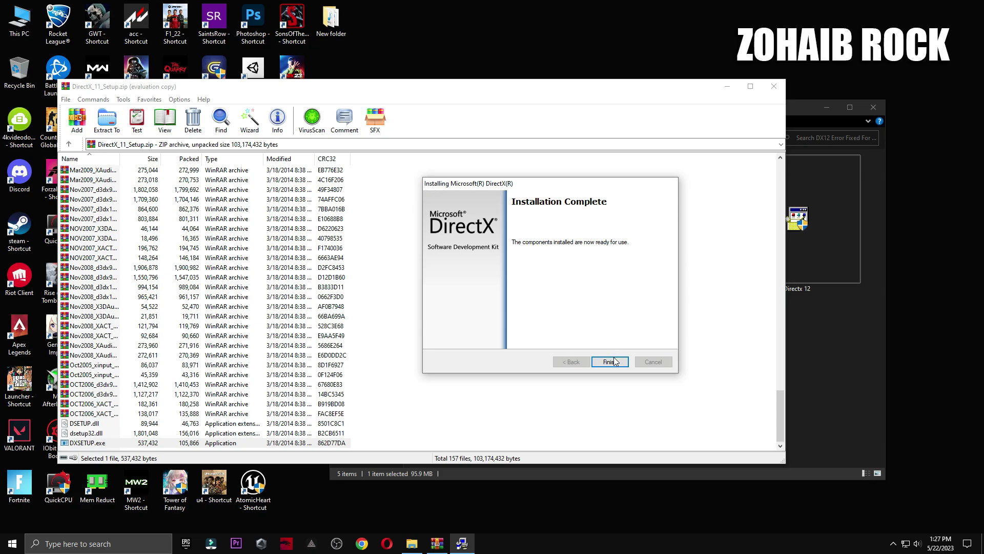
{"action": "left_click", "coordinate": [615, 361]}
{"action": "left_click", "coordinate": [770, 88]}
- Run the Directx 12 installer from the pack folder, accepting the agreement and completing the setup wizard
{"action": "double_click", "coordinate": [780, 225]}
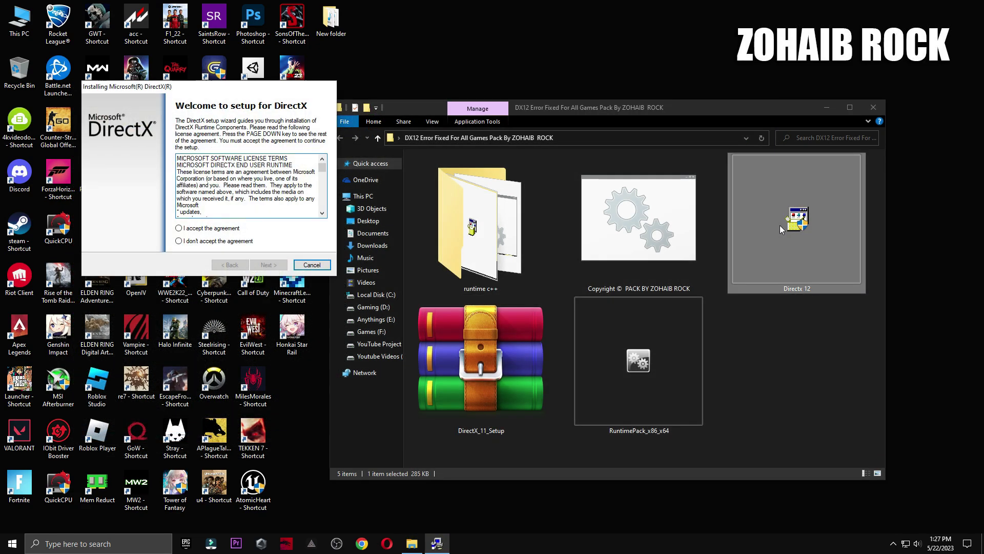
{"action": "left_click", "coordinate": [273, 265]}
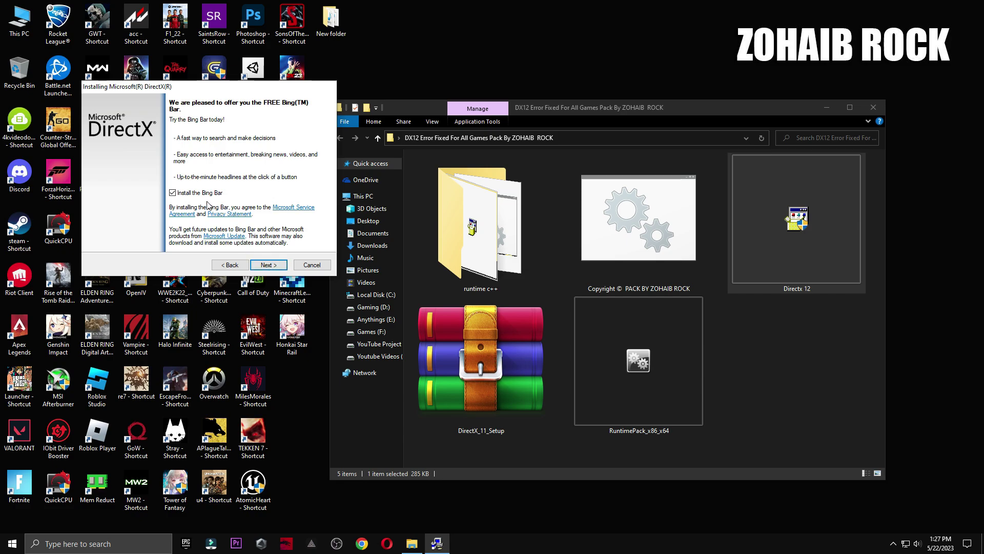
{"action": "left_click", "coordinate": [270, 265]}
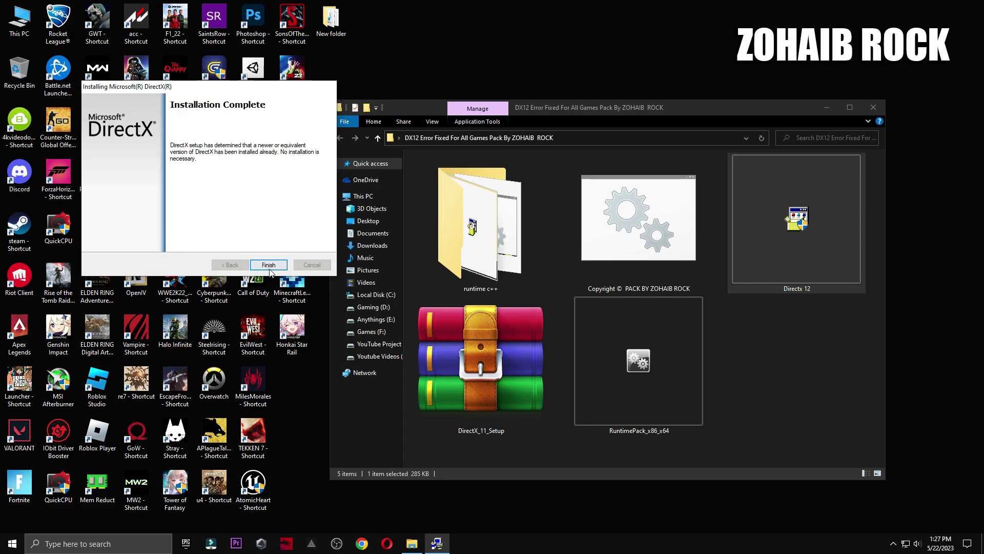
{"action": "left_click", "coordinate": [269, 264]}
- Run the install_all batch file in the runtime c++ folder to install the Visual C++ redistributables
{"action": "double_click", "coordinate": [444, 172]}
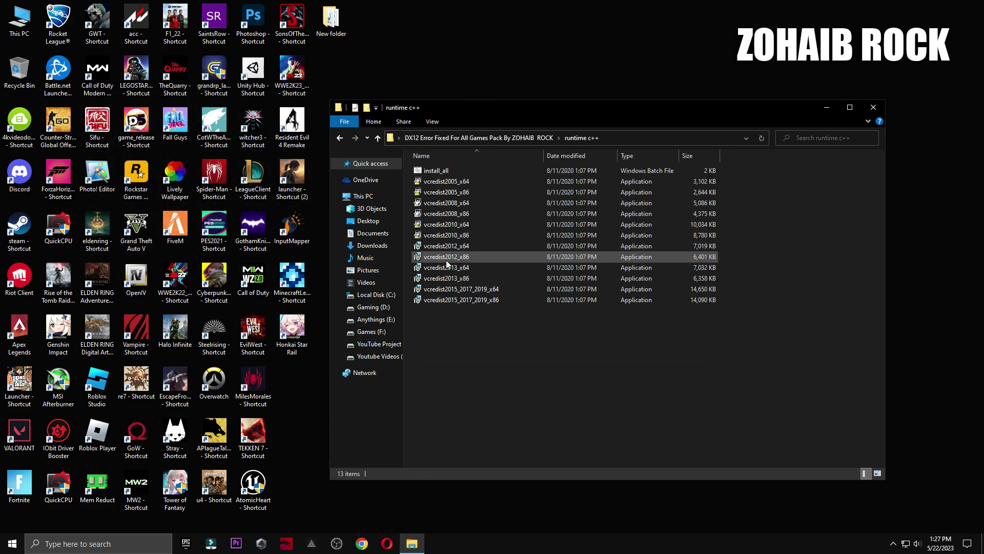
{"action": "double_click", "coordinate": [444, 170]}
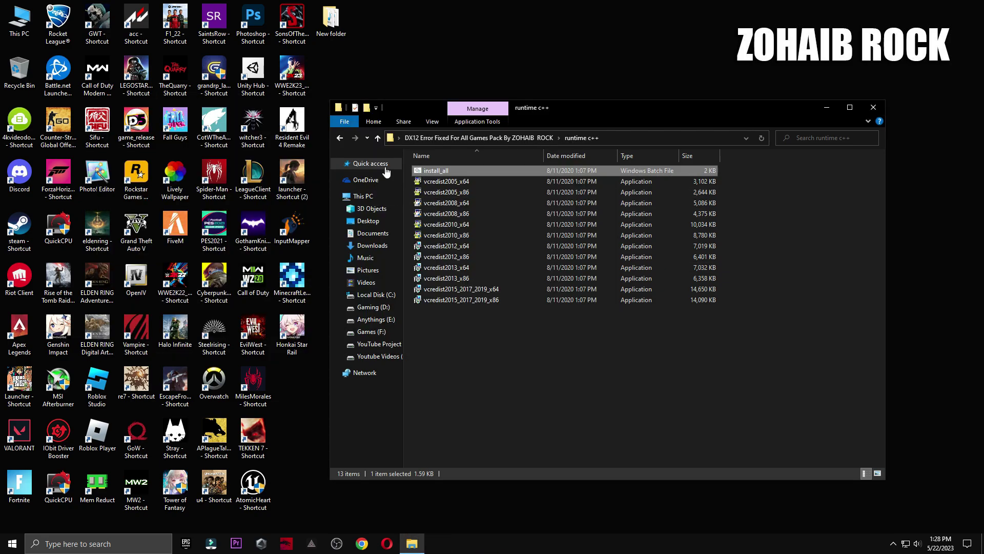
- Run the RuntimePack_x86_x64 installer from the pack folder and close the folder window
{"action": "left_click", "coordinate": [340, 139]}
{"action": "double_click", "coordinate": [661, 356]}
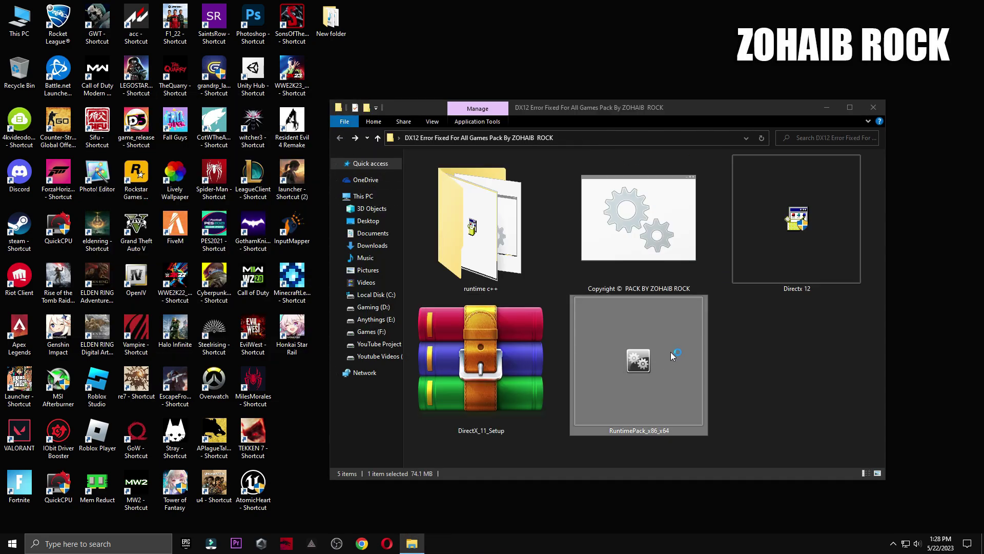
{"action": "left_click", "coordinate": [474, 278]}
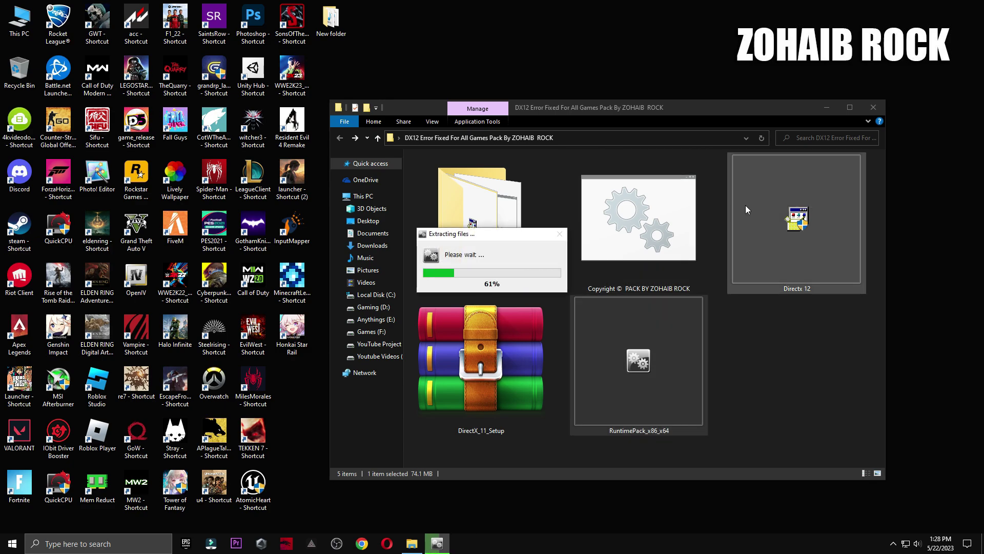
{"action": "left_click", "coordinate": [874, 109]}
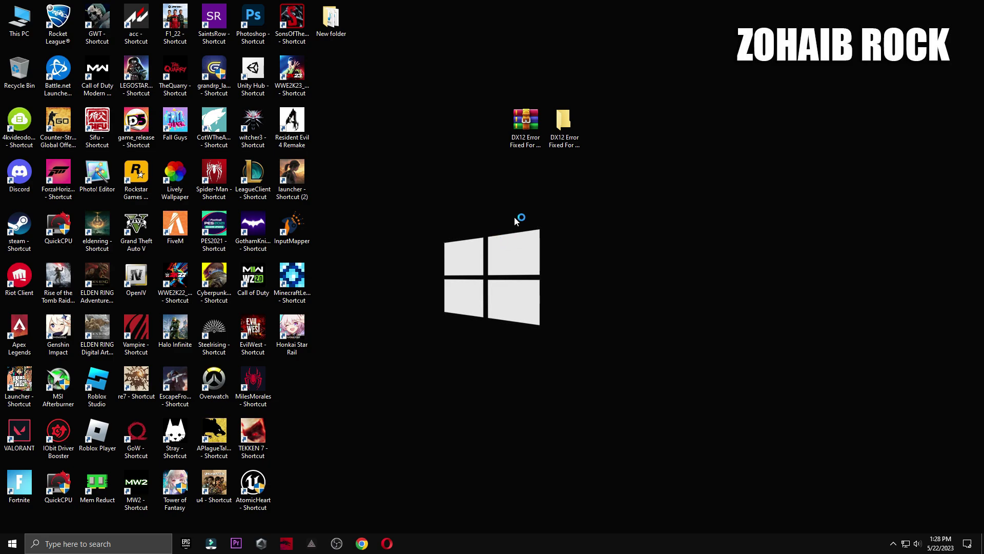
{"action": "left_click", "coordinate": [490, 279]}
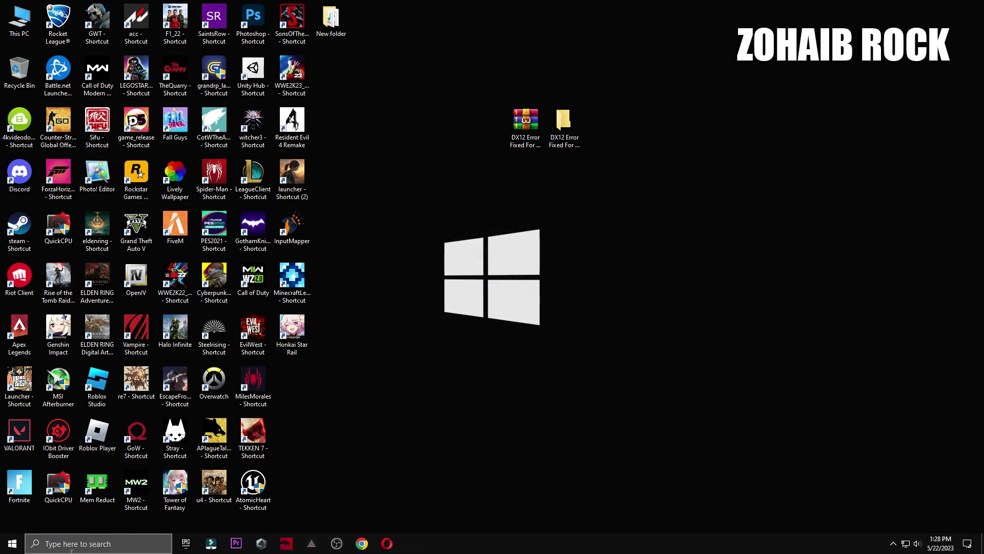
- Search Windows for dxdiag and open the DirectX Diagnostic Tool
{"action": "left_click", "coordinate": [85, 544]}
{"action": "type", "text": "d"}
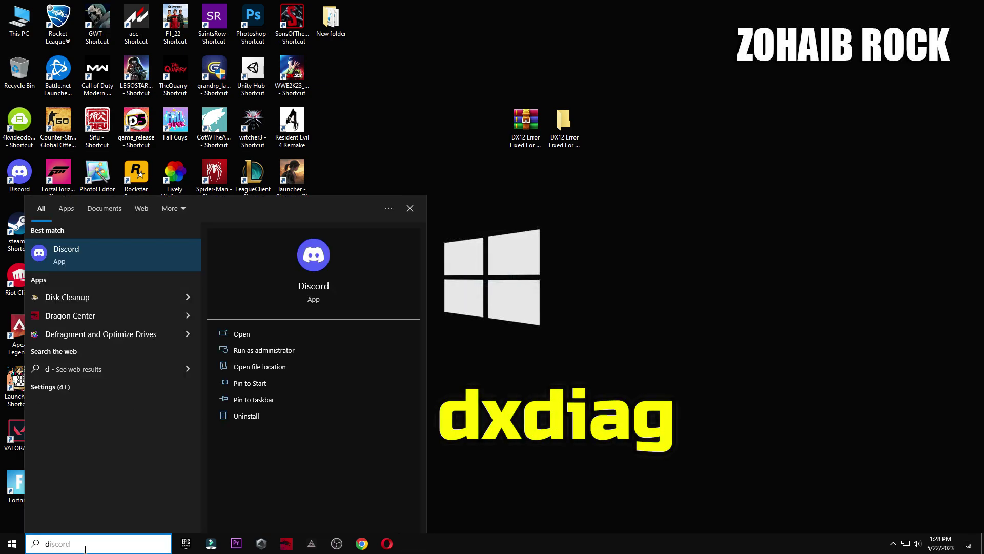
{"action": "type", "text": "xdiag"}
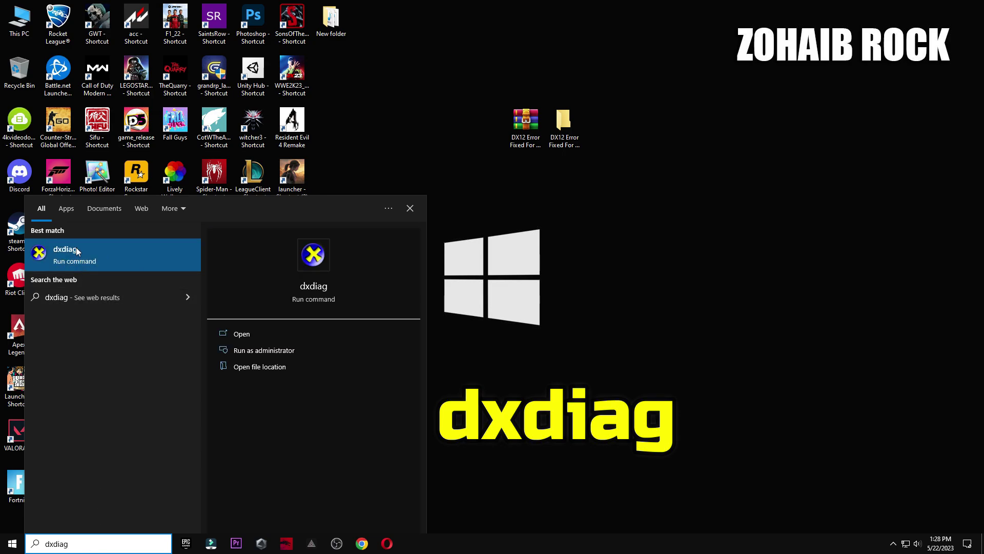
{"action": "left_click", "coordinate": [108, 255]}
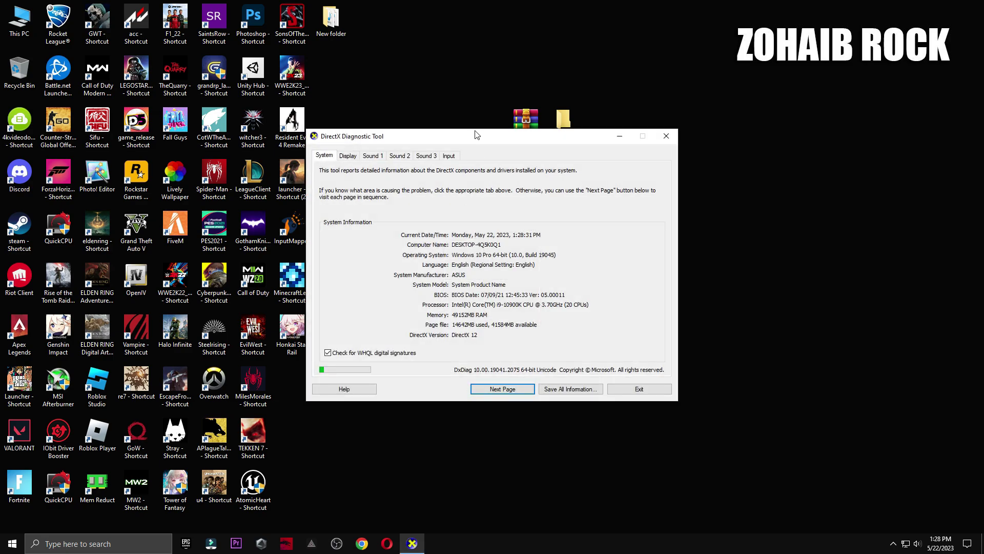
- Review the WHQL signature option and the graphics card's display and driver details, and exit the diagnostic tool
{"action": "left_click_drag", "start_coordinate": [476, 135], "coordinate": [549, 98]}
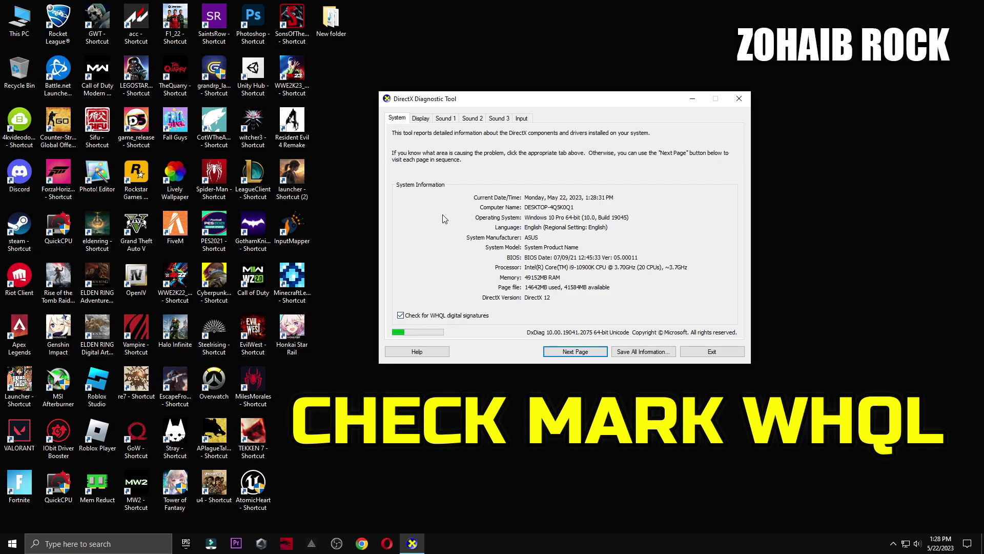
{"action": "left_click", "coordinate": [422, 119]}
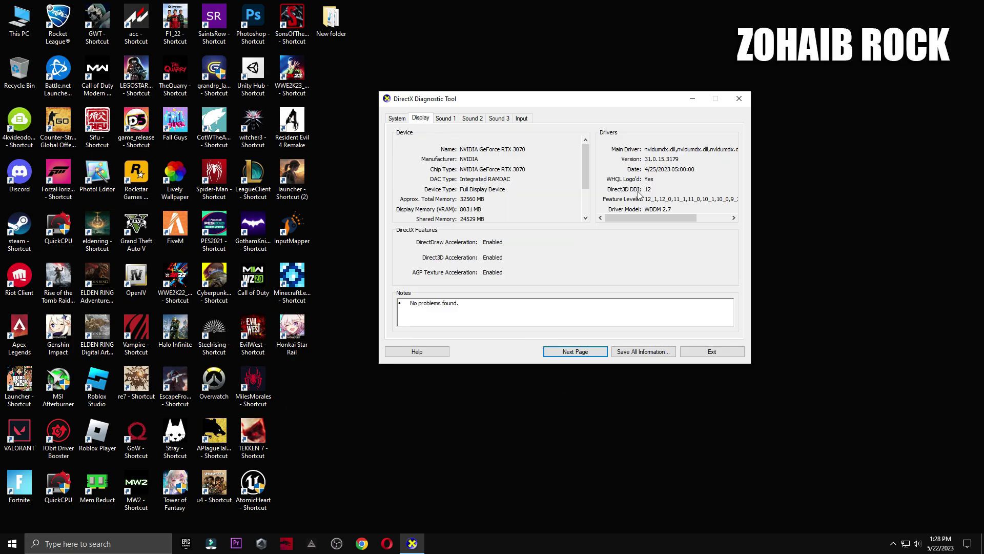
{"action": "left_click", "coordinate": [732, 351]}
- Restart the computer and launch Fortnite from the desktop
{"action": "key", "text": "super"}
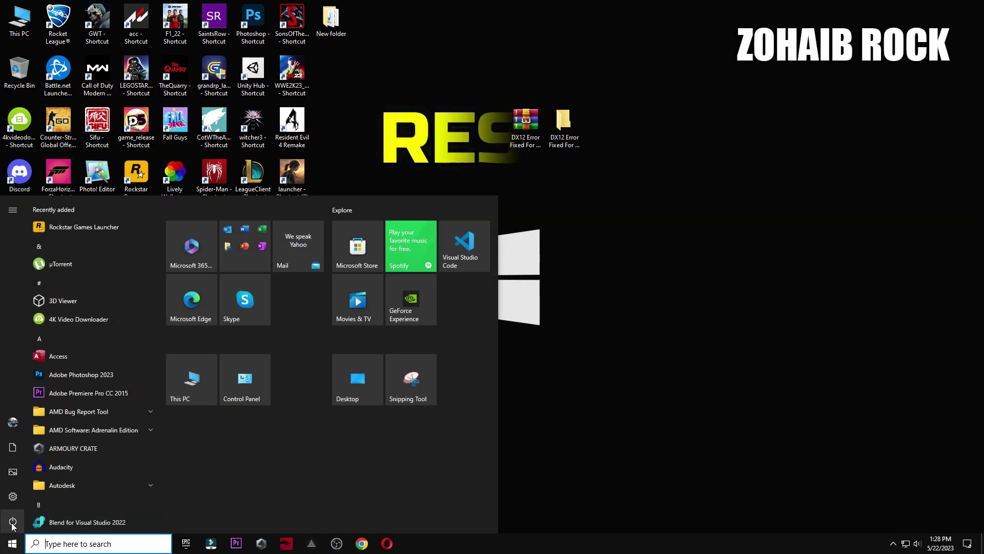
{"action": "left_click", "coordinate": [13, 521]}
{"action": "left_click", "coordinate": [2, 496]}
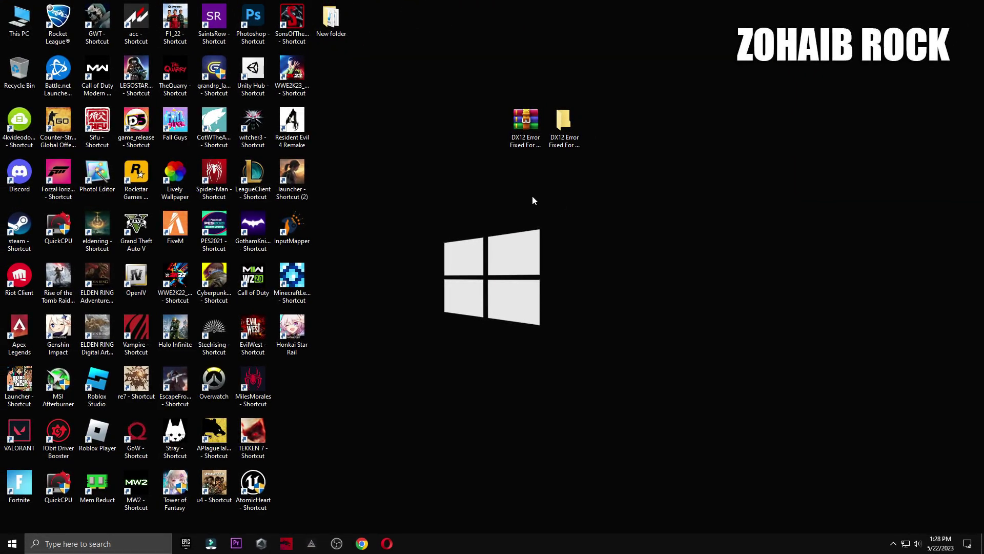
{"action": "double_click", "coordinate": [26, 482]}
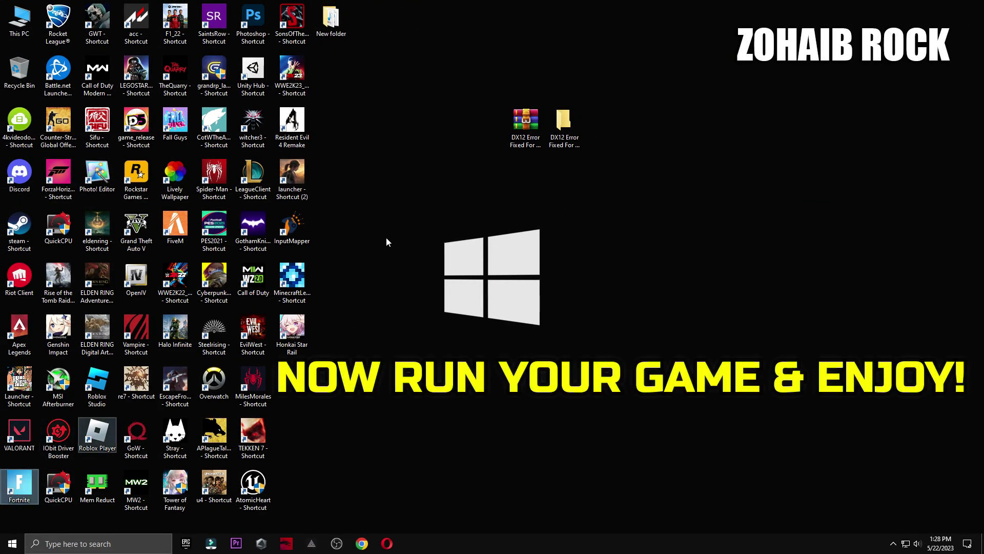